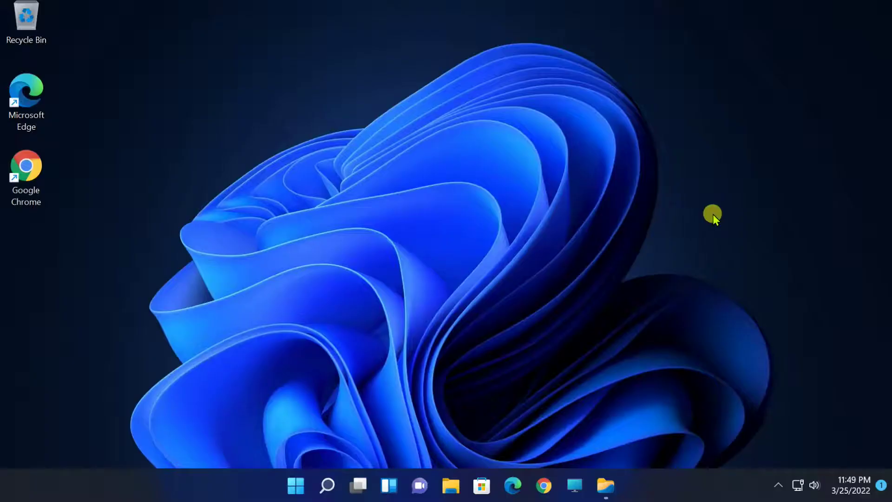
Step: Check the current account in the Start menu, then open Settings on Accounts › Your info
click(295, 486)
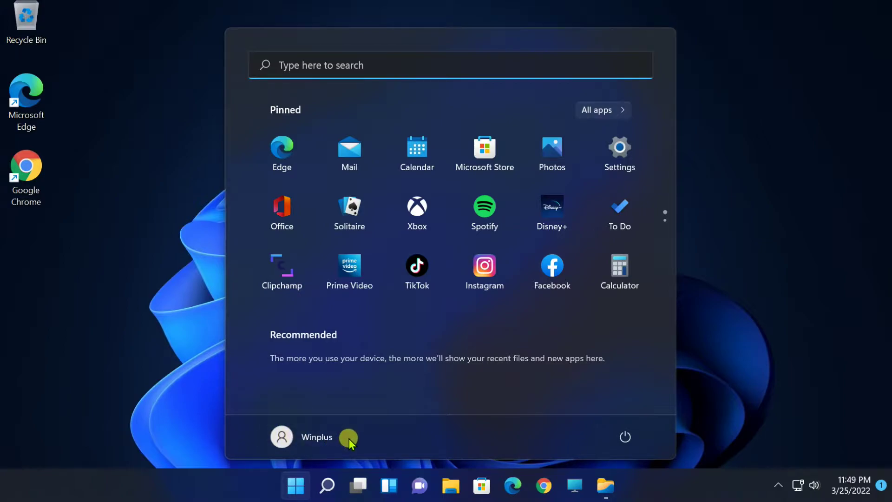
click(314, 436)
click(288, 363)
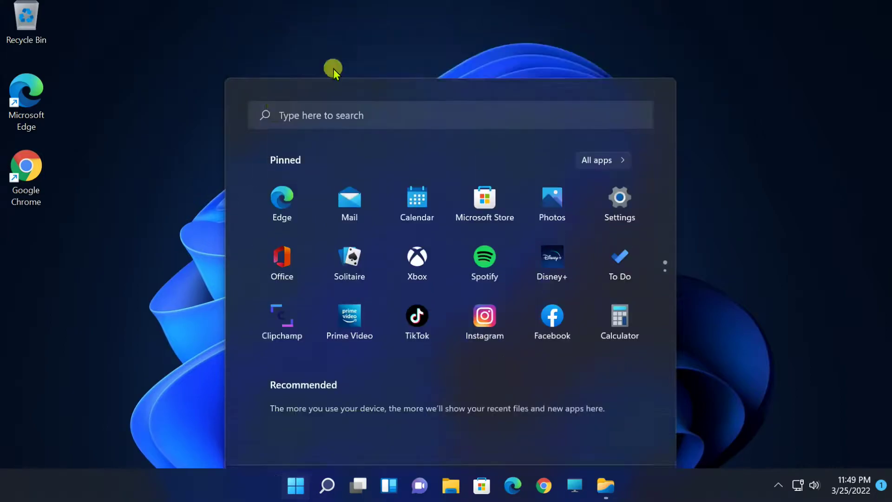
key(super+i)
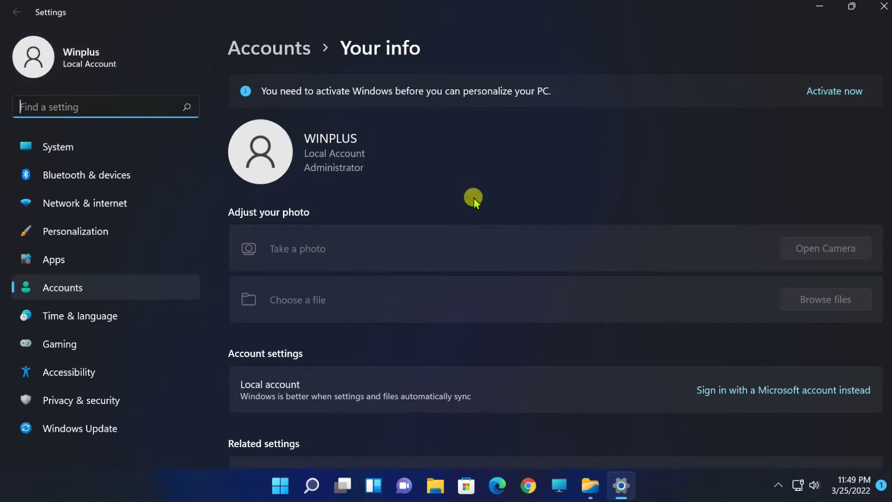
Step: Close Settings and launch Computer Management from the Win+X menu, showing Local Users and Groups
click(884, 6)
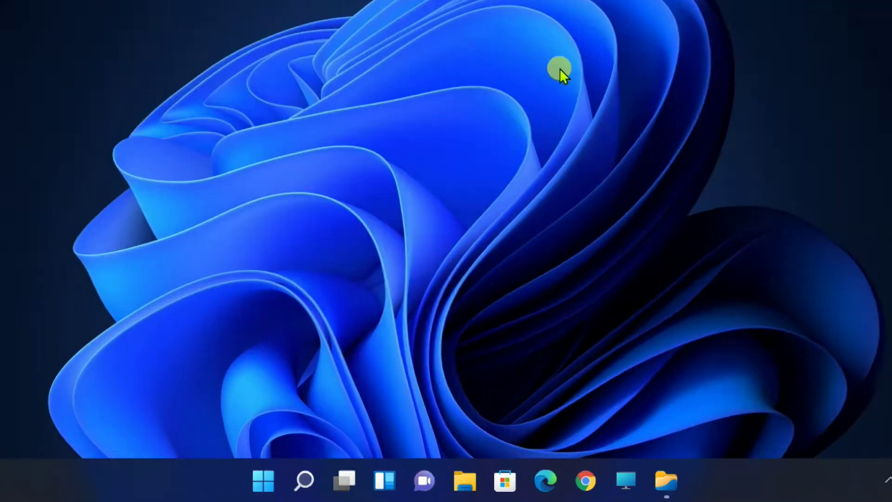
right_click(262, 482)
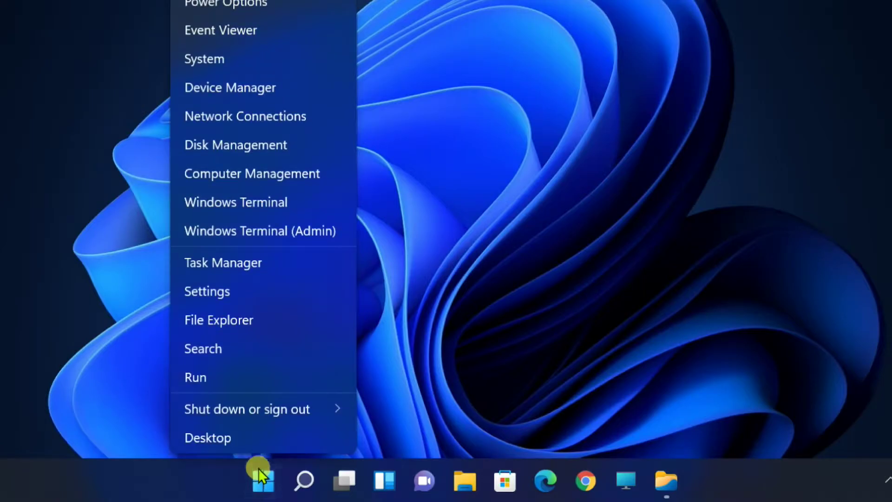
click(277, 177)
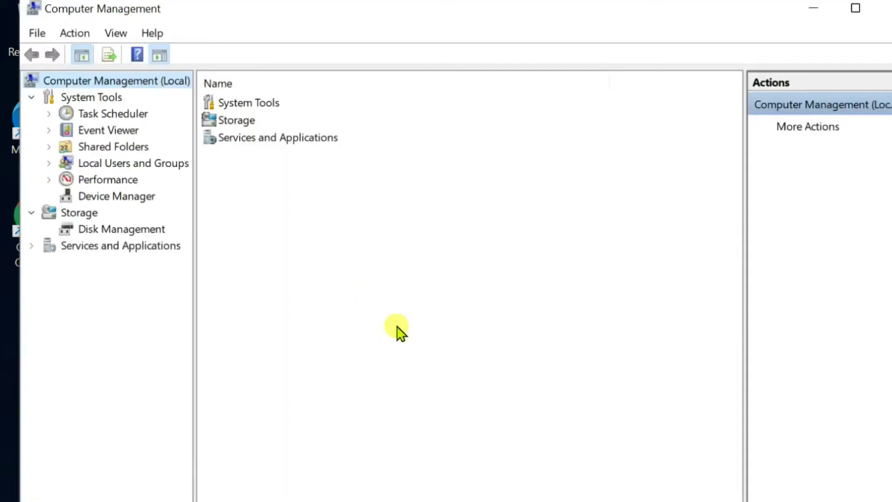
click(94, 163)
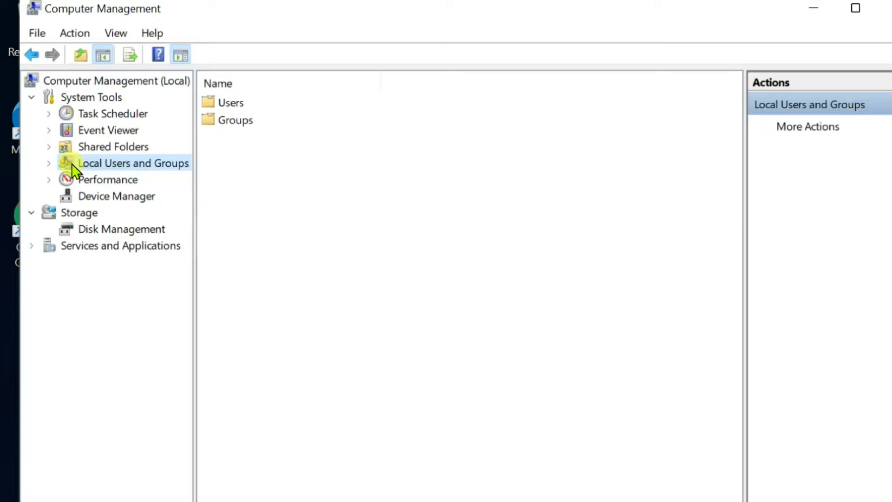
Step: Rename the local user account to 'Win' in the Local Users and Groups › Users list
click(49, 163)
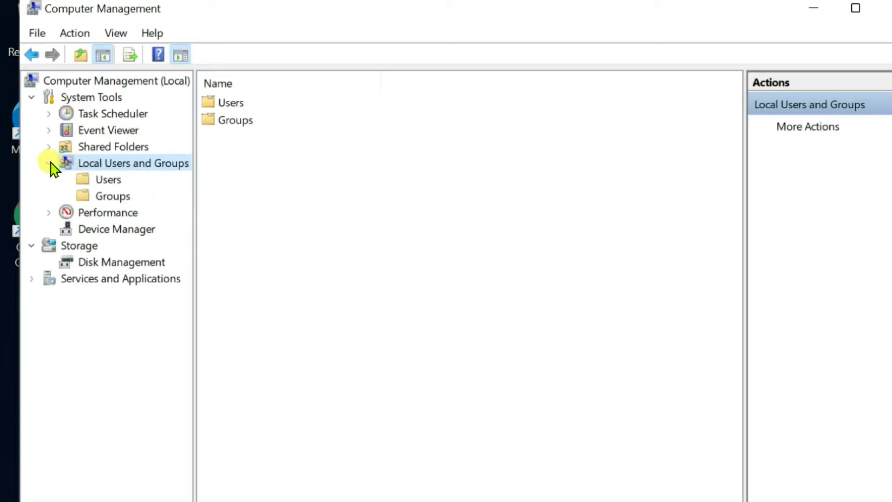
click(106, 181)
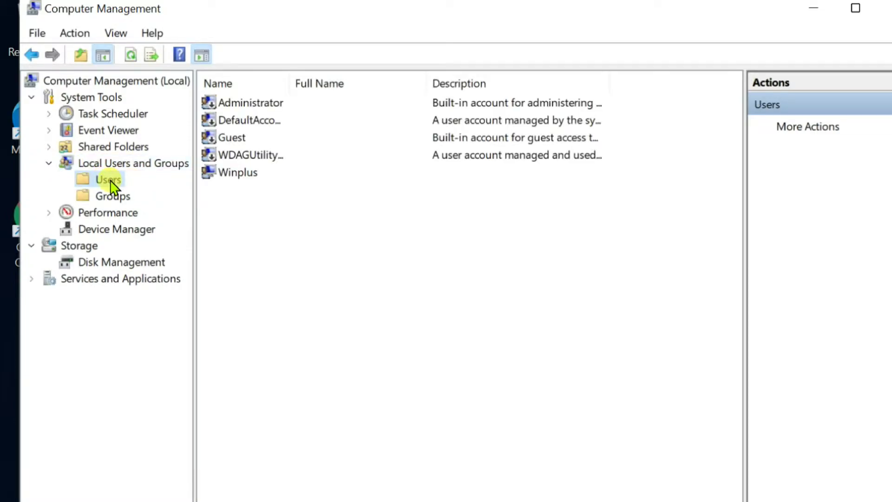
click(242, 174)
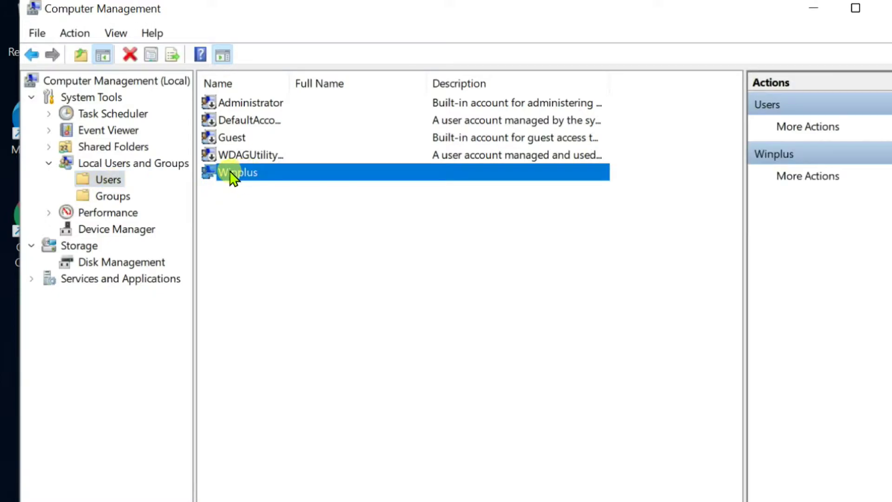
right_click(263, 179)
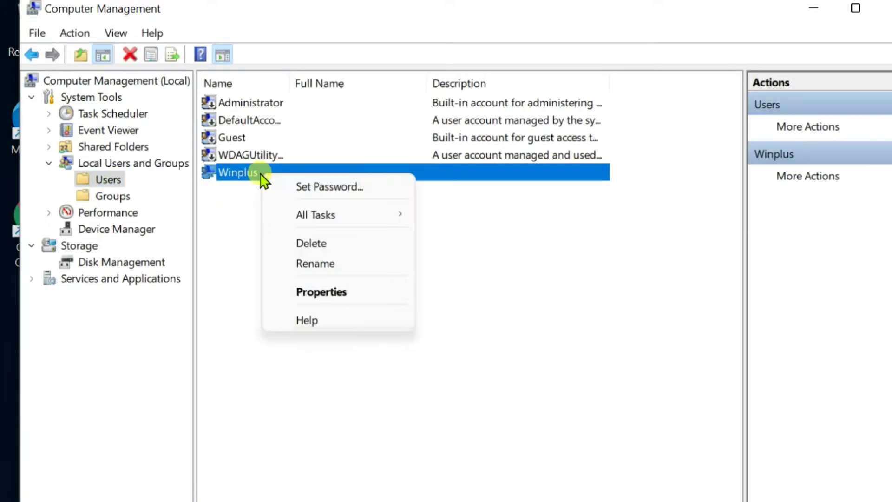
click(316, 268)
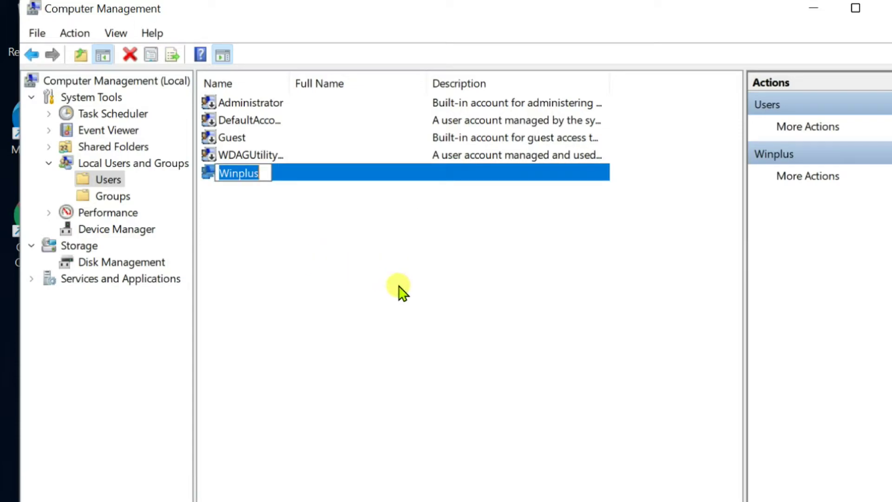
text(Win)
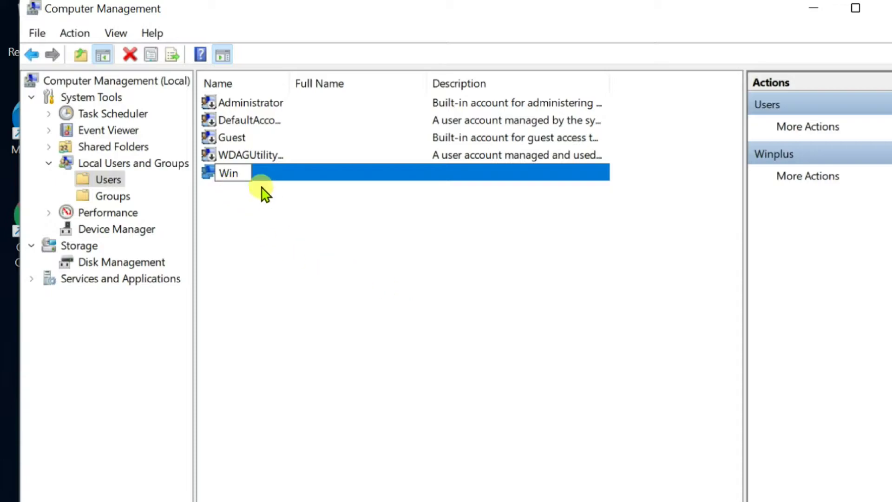
key(Return)
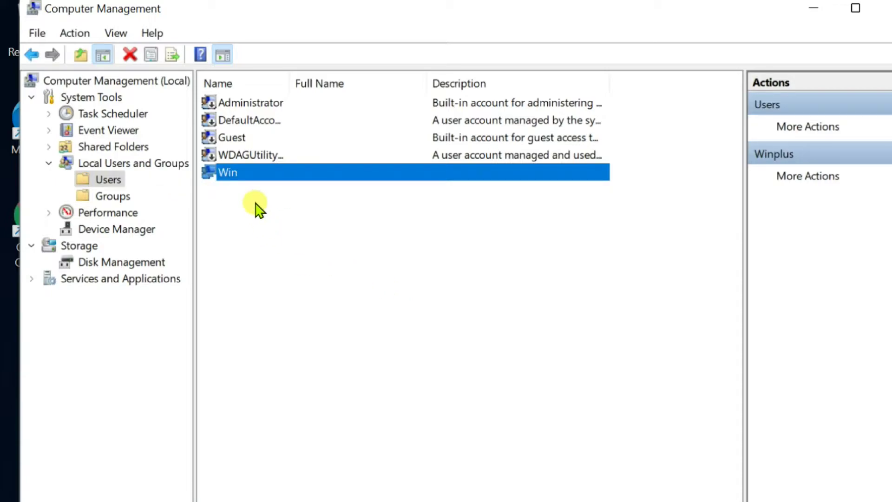
click(258, 209)
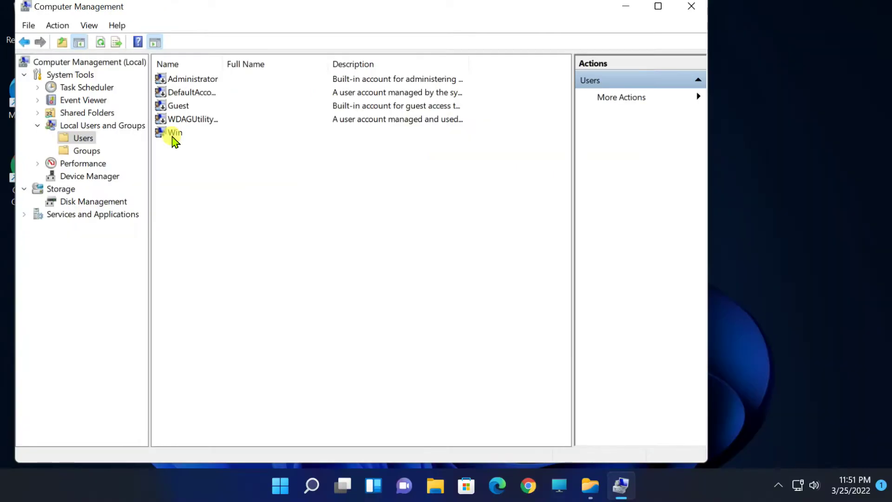
Step: Close Computer Management and restart the PC from the Start menu power options
click(692, 6)
click(295, 486)
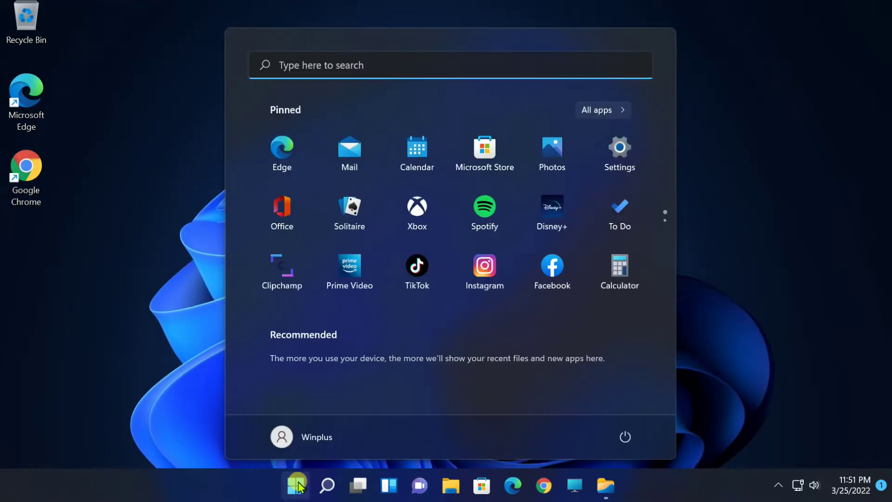
click(626, 435)
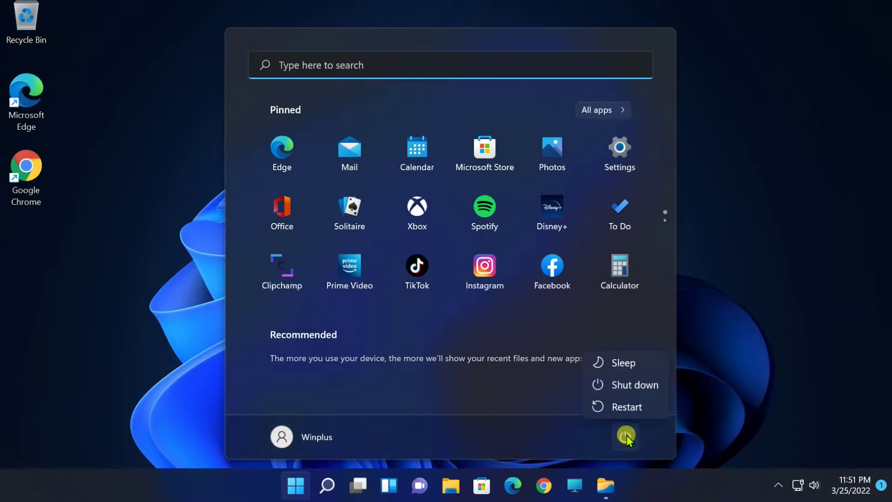
click(624, 406)
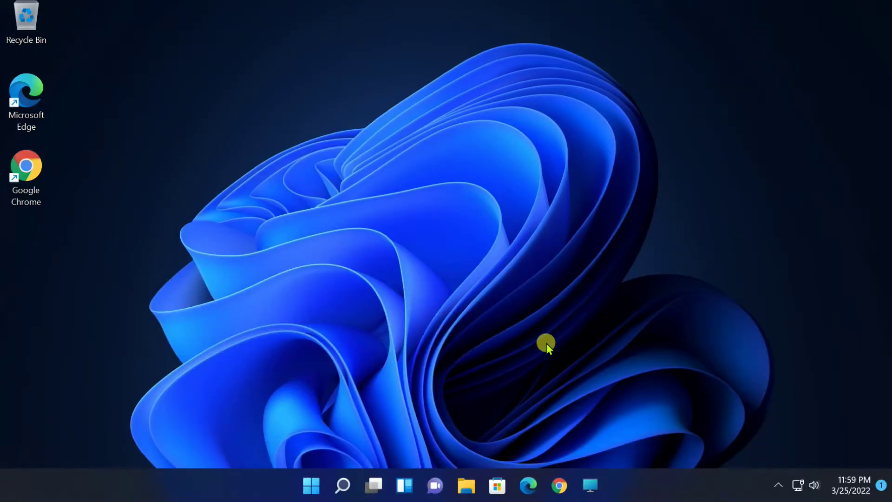
Step: Search Start for 'control' and open Control Panel
click(310, 485)
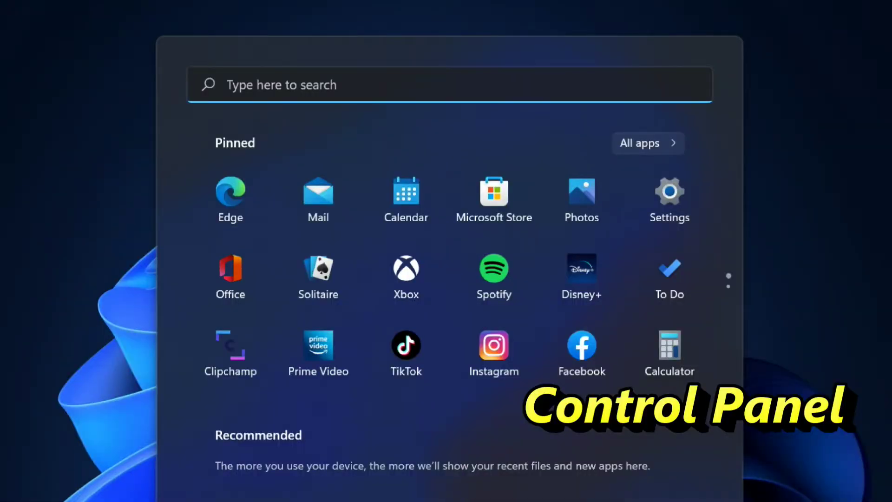
click(264, 85)
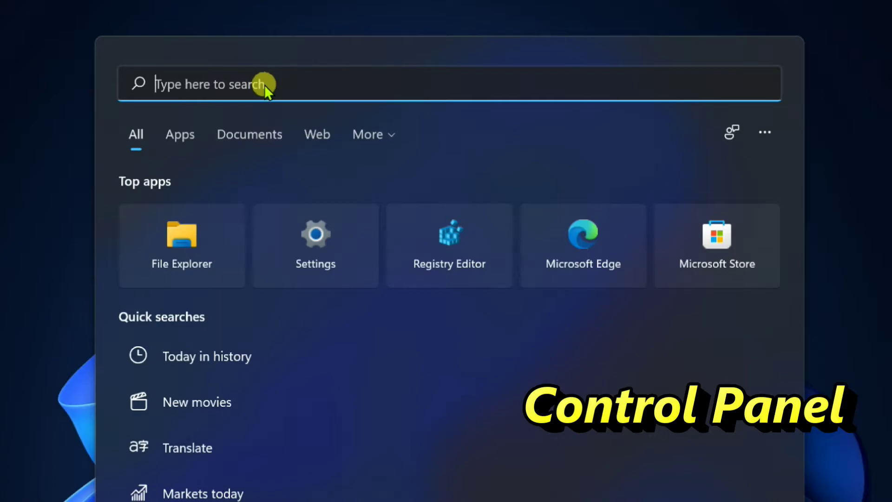
text(control)
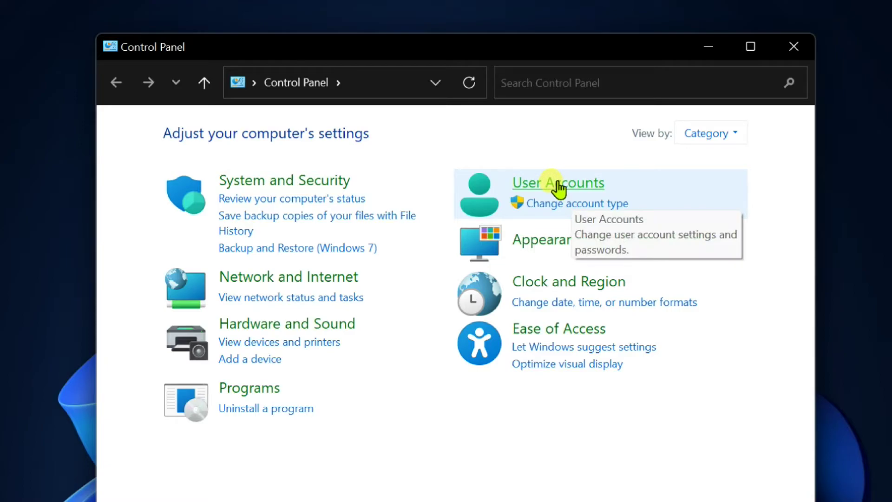
Step: Go to User Accounts › User Accounts › Change your account name for the Win account
click(579, 184)
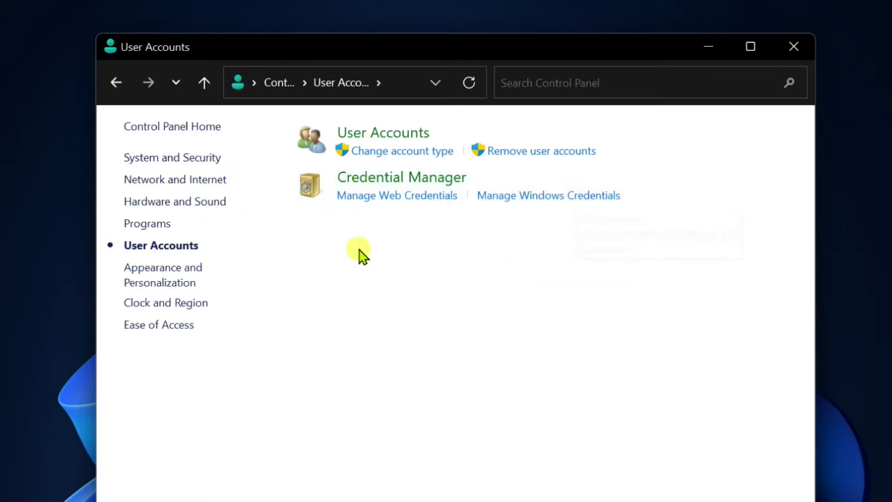
click(373, 135)
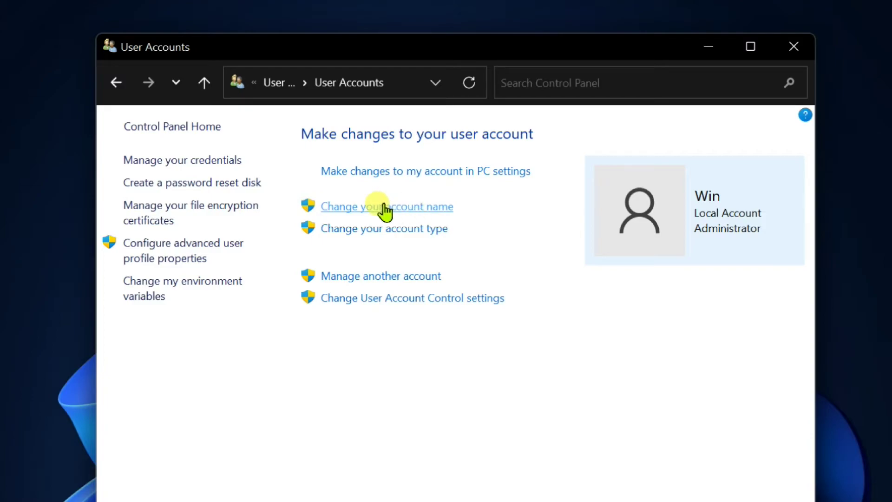
click(409, 209)
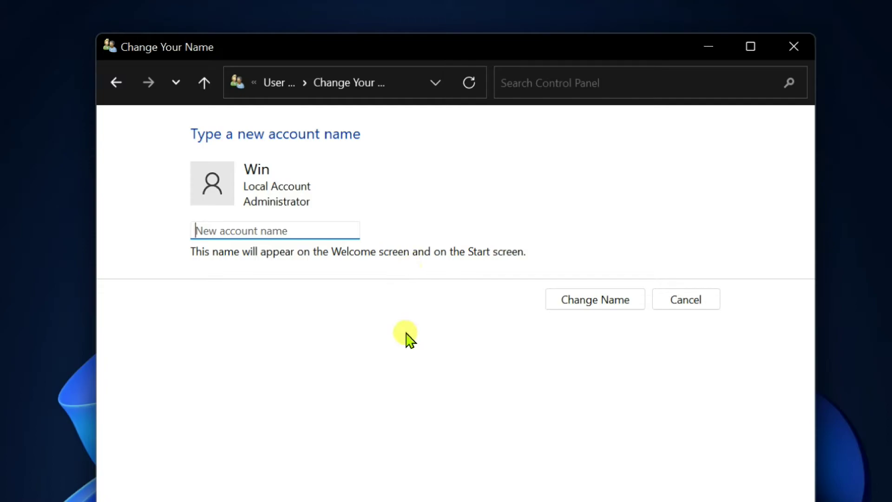
Step: Enter the new account name 'WinP' and apply it with Change Name
text(WinP)
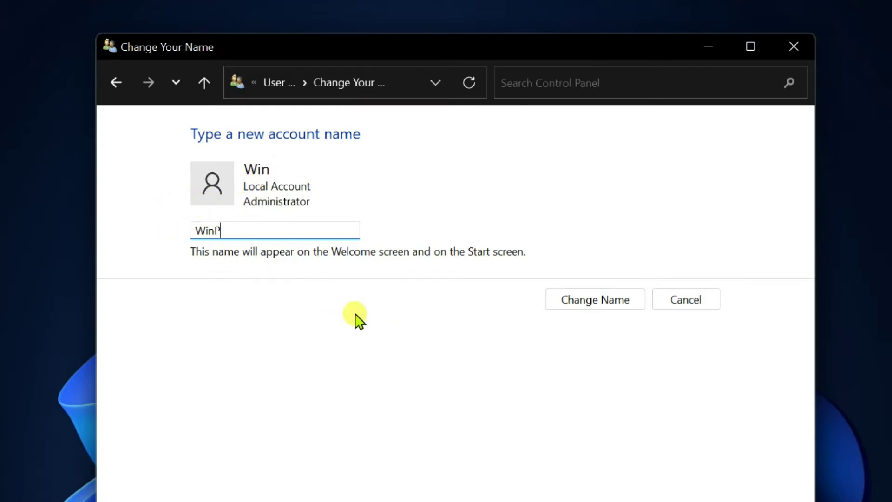
click(604, 302)
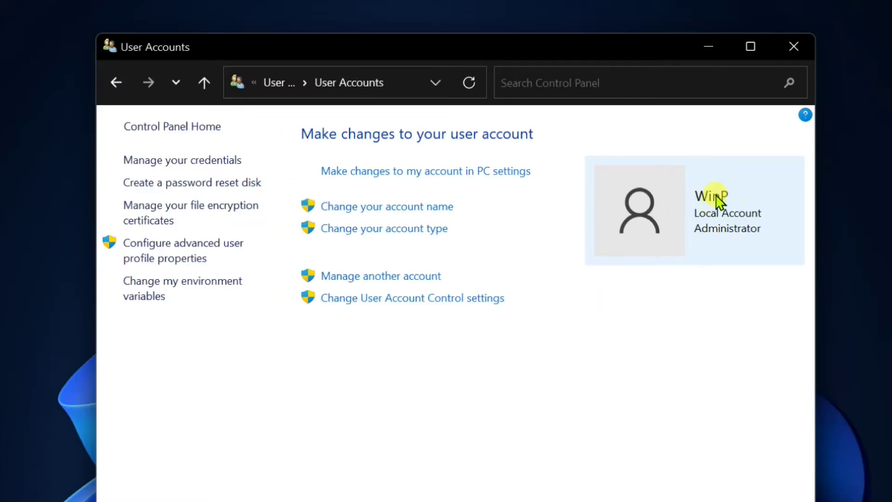
Step: Close Control Panel, verify the Start menu shows WinP, then bring up the Win+X menu
click(794, 46)
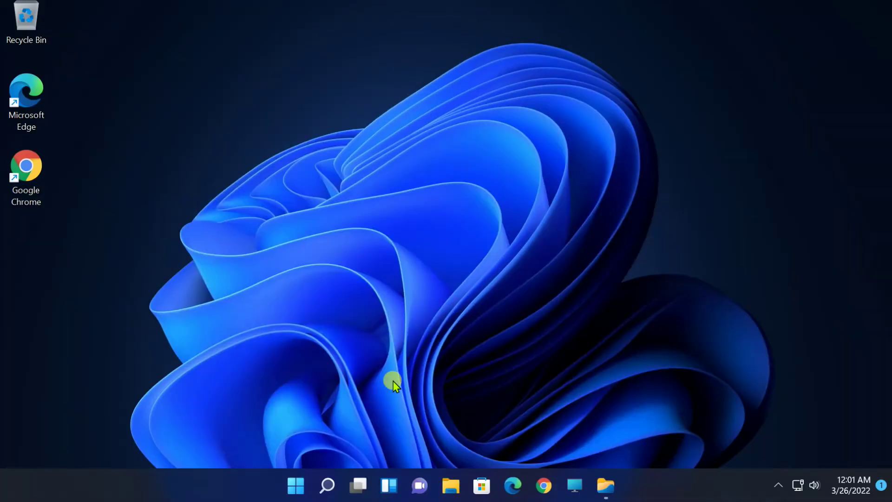
click(296, 486)
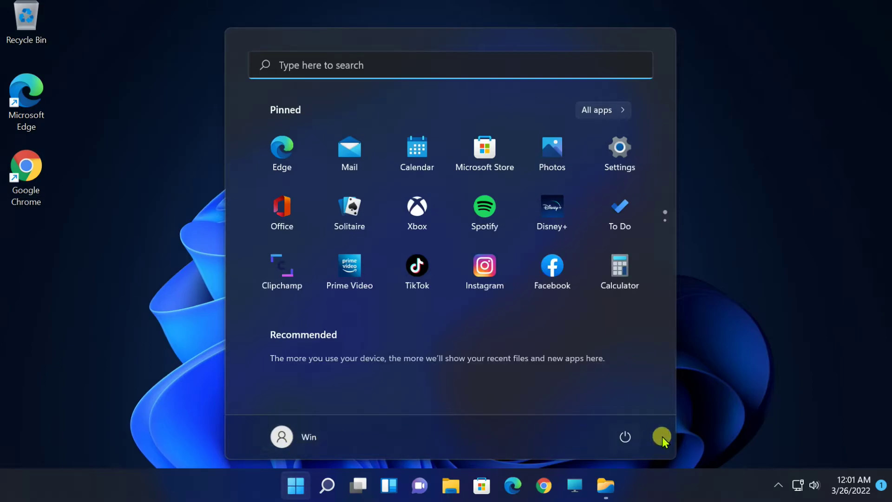
click(626, 435)
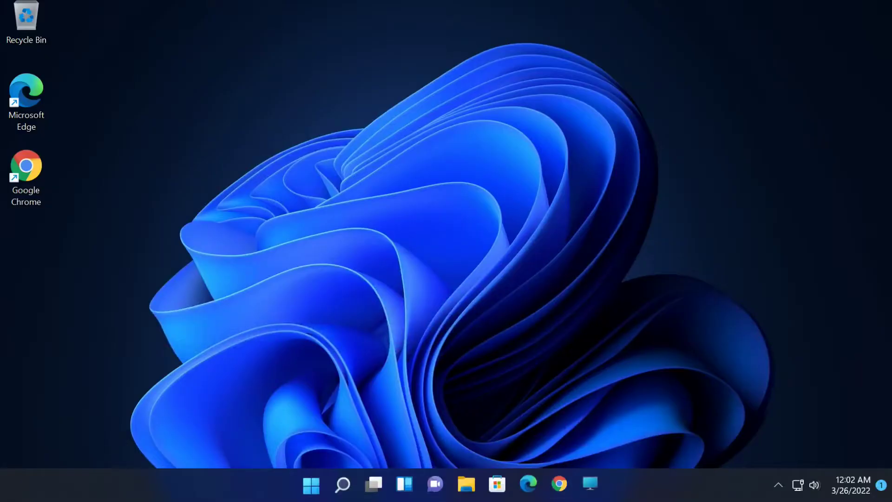
click(311, 485)
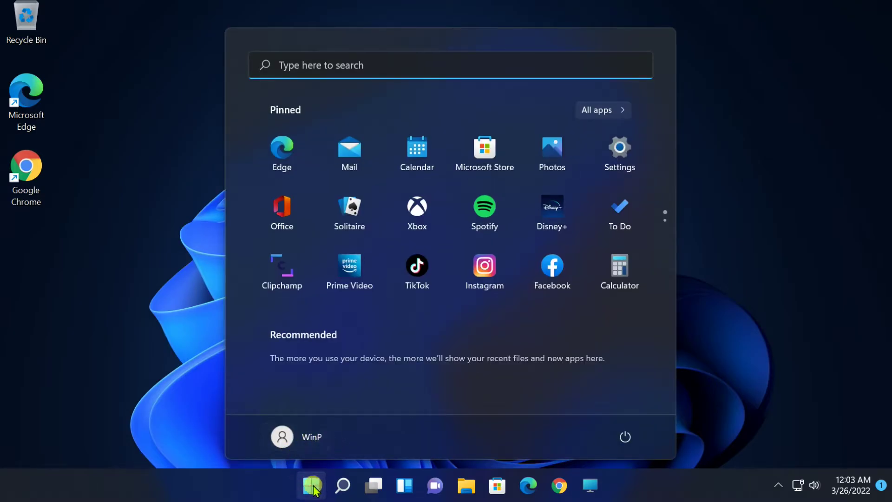
click(311, 487)
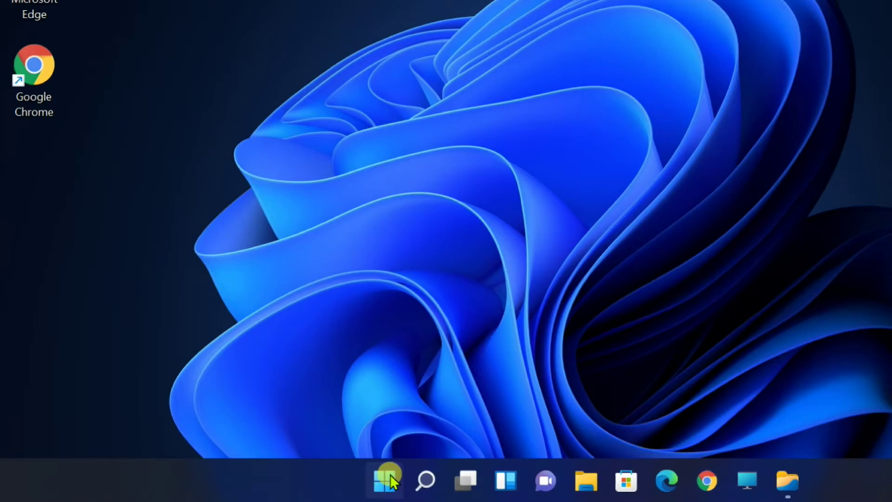
right_click(389, 473)
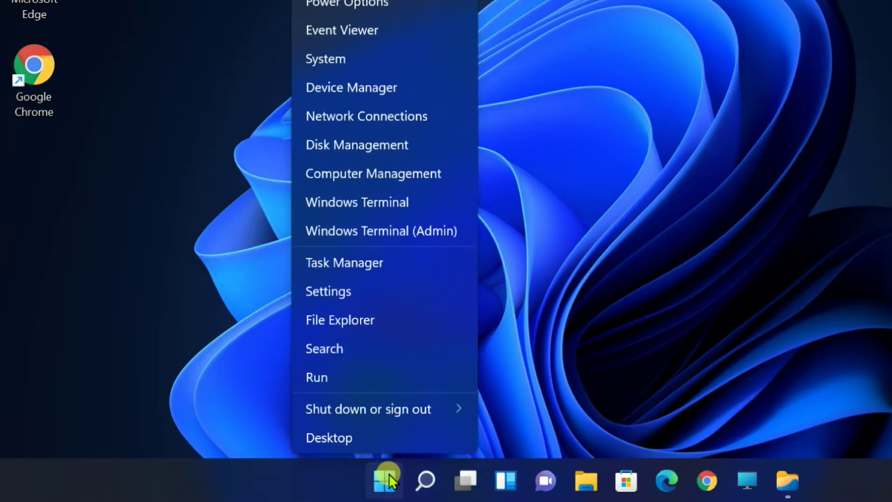
Step: Launch netplwiz from the Run dialog, replacing the previous regedit entry
click(323, 375)
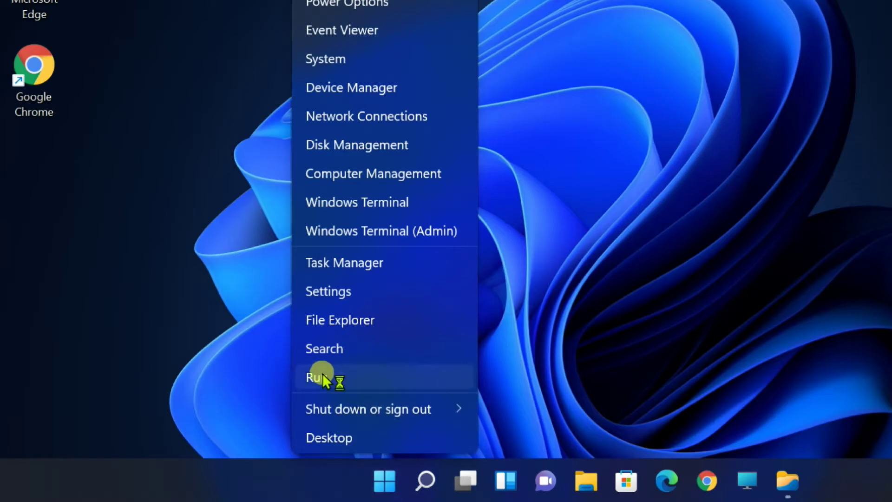
click(379, 375)
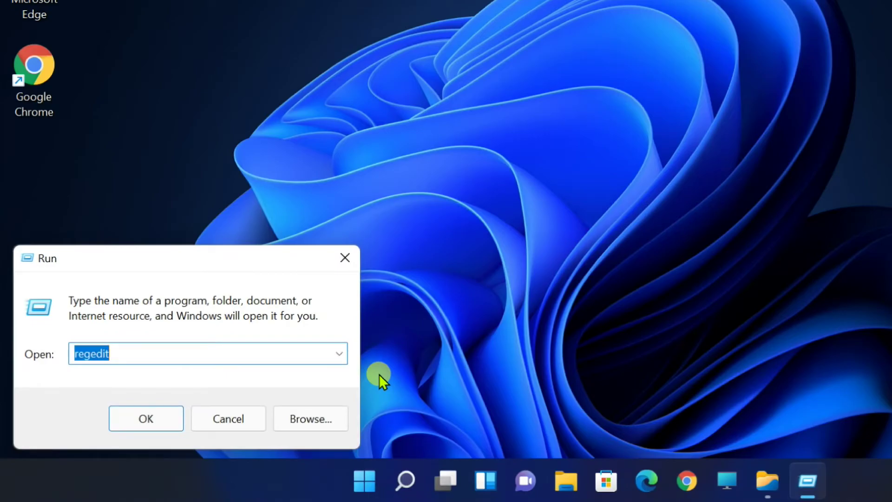
key(BackSpace)
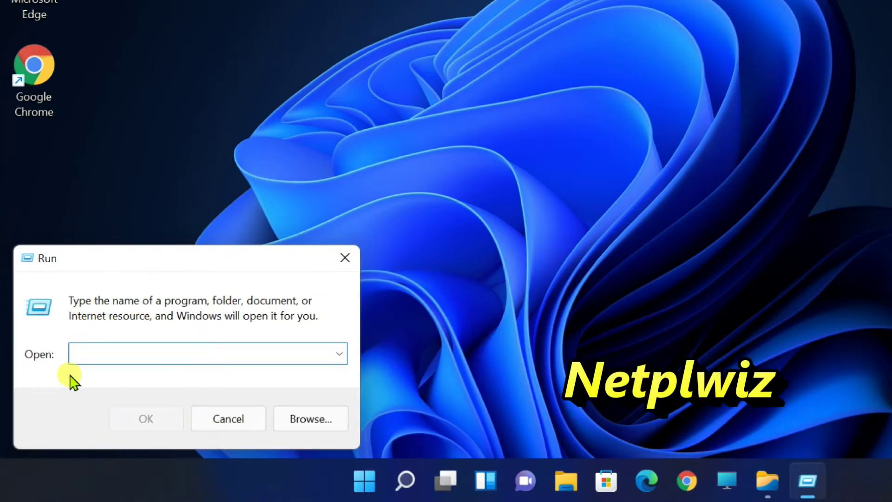
text(netplwiz)
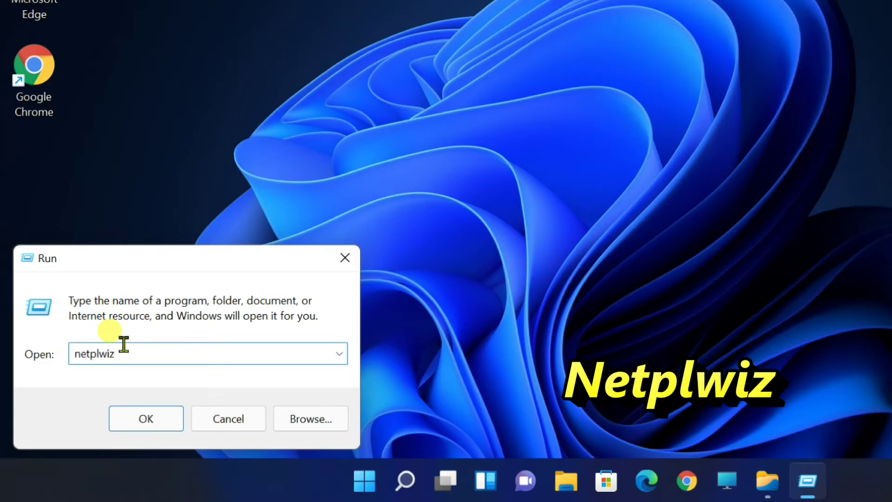
click(146, 420)
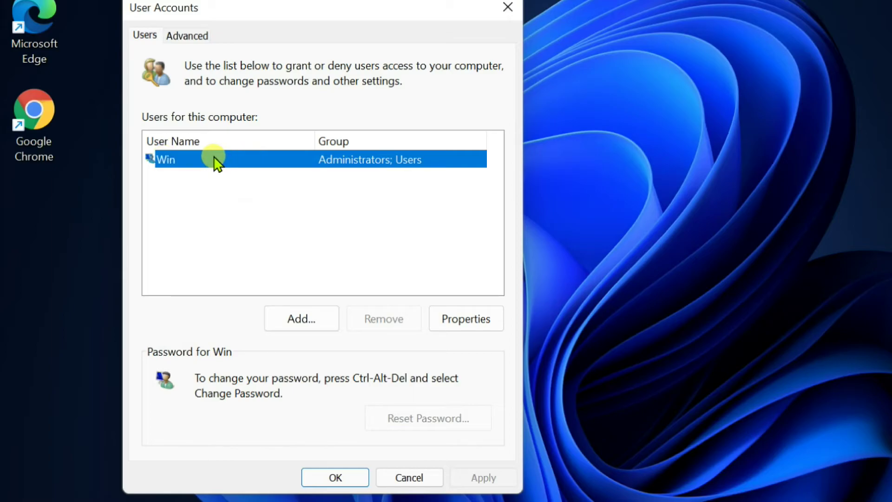
Step: In the Win account's properties, set user name to 'WinPLS', clear the full name, and apply
click(473, 321)
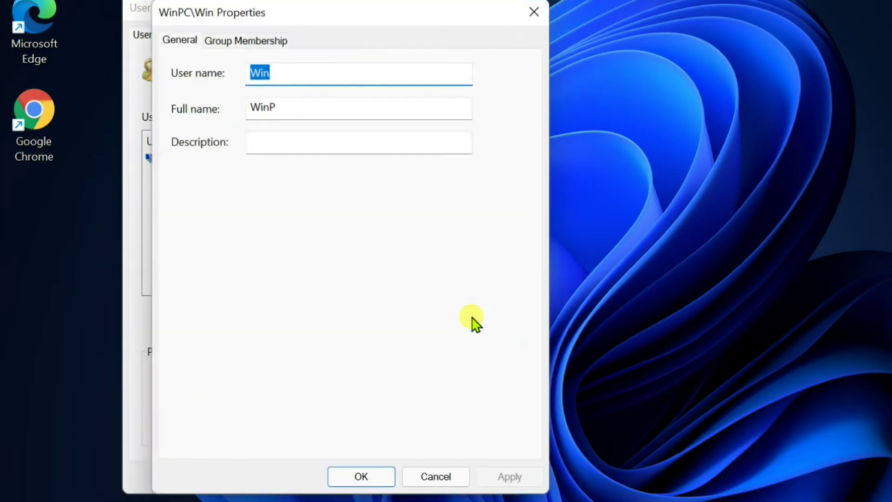
click(272, 63)
drag(272, 61, 238, 62)
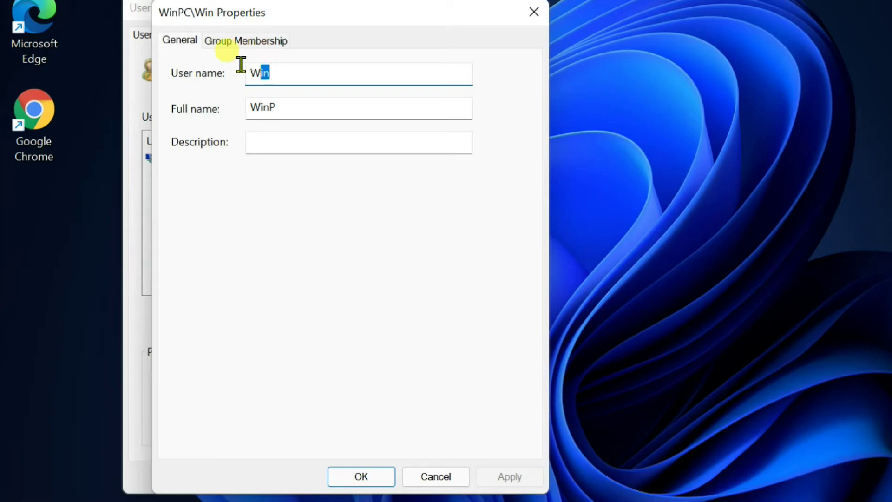
key(BackSpace)
key(Tab)
key(BackSpace)
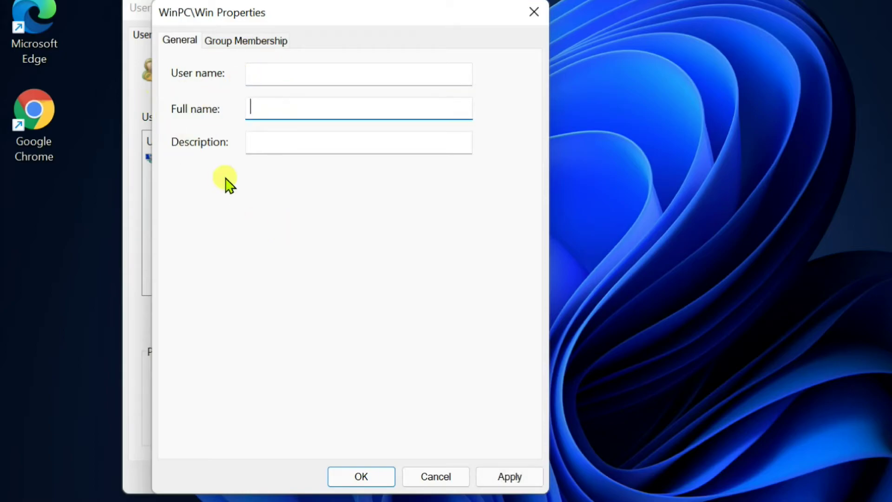
key(shift+Tab)
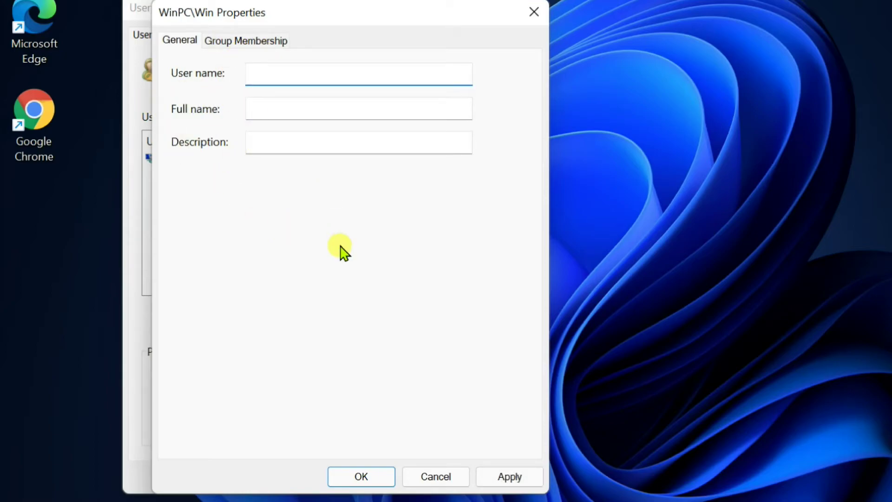
text(Win)
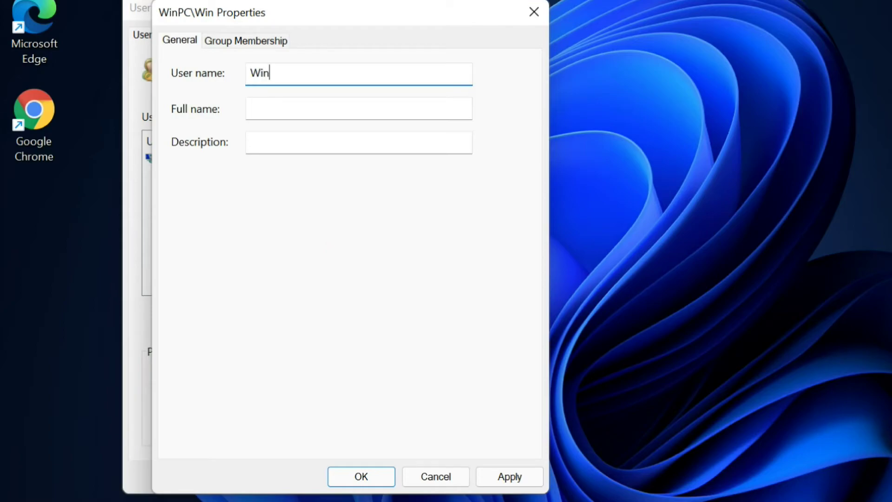
text(PLS)
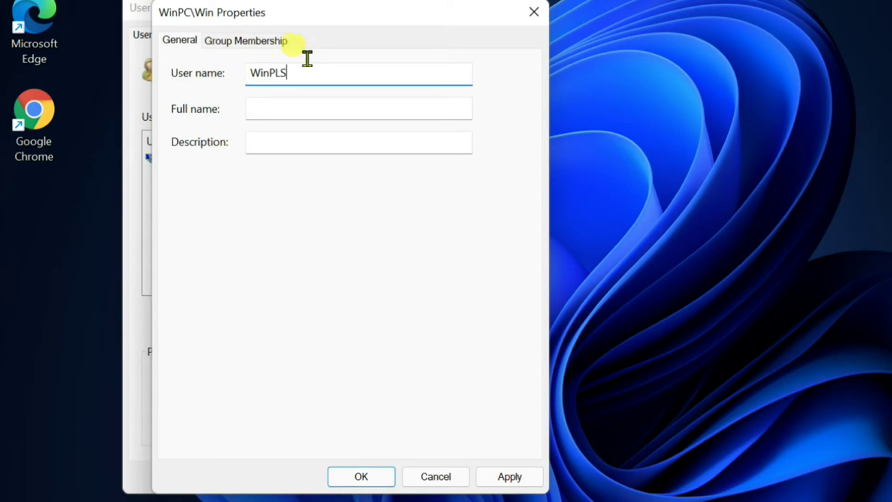
click(510, 477)
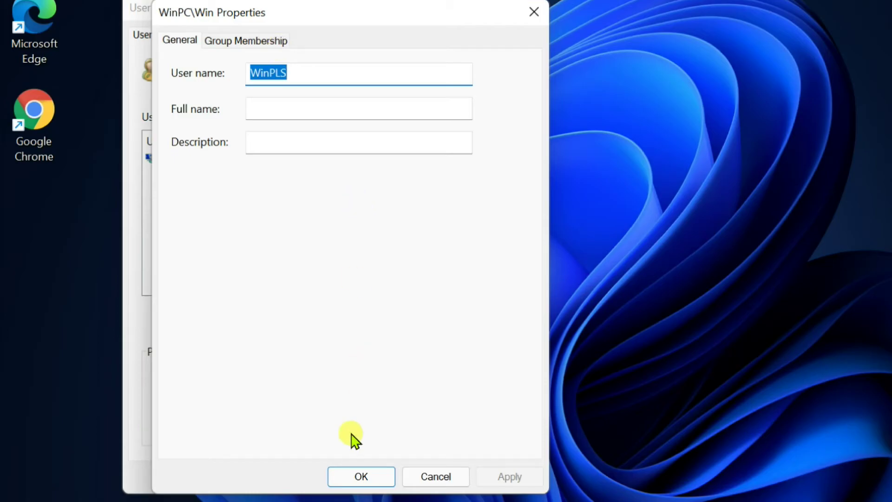
click(360, 475)
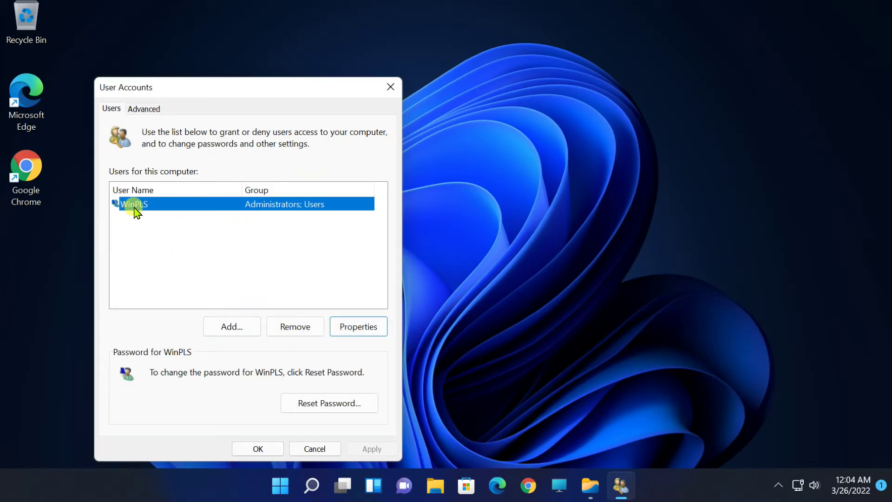
Step: Confirm the User Accounts changes with OK, then restart Windows from the Start menu
click(258, 448)
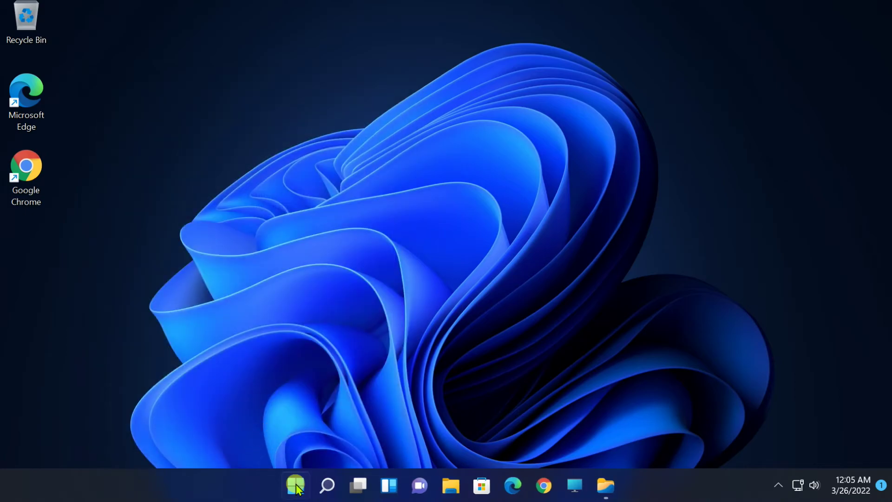
click(295, 486)
click(624, 437)
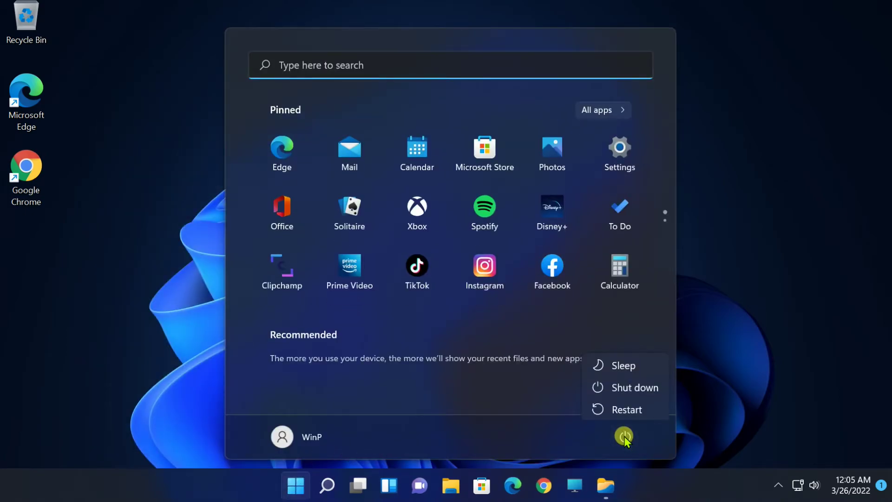
click(623, 406)
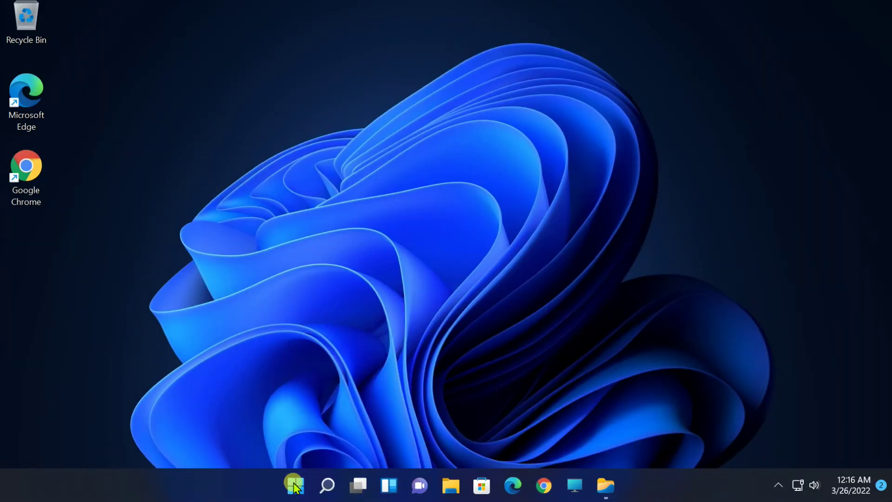
Step: Search Start for 'powershell' and launch Windows PowerShell as administrator, accepting the UAC prompt
click(294, 486)
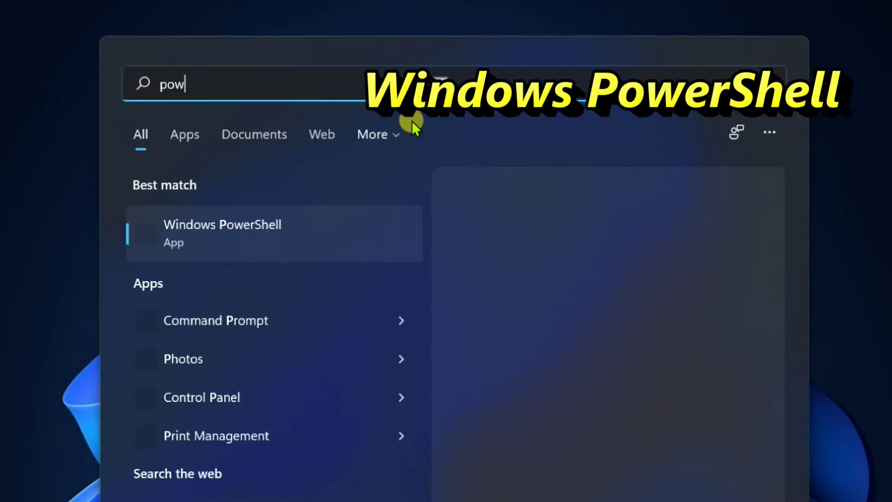
text(hell)
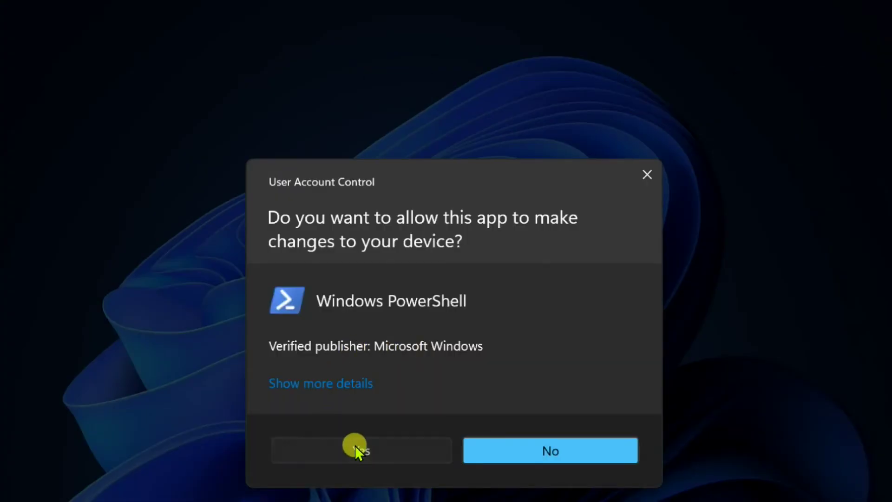
click(355, 445)
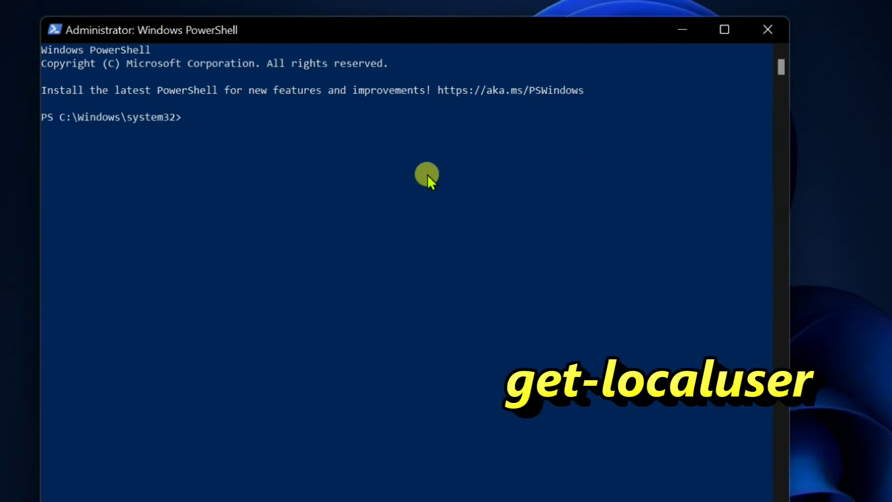
Step: Run get-localuser to list local accounts, showing WinPLS as the only enabled one
text(get-localuser)
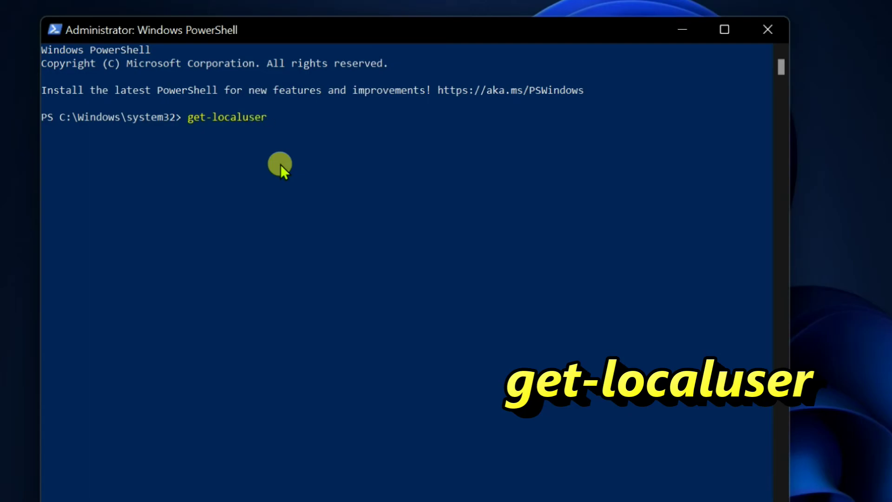
key(Return)
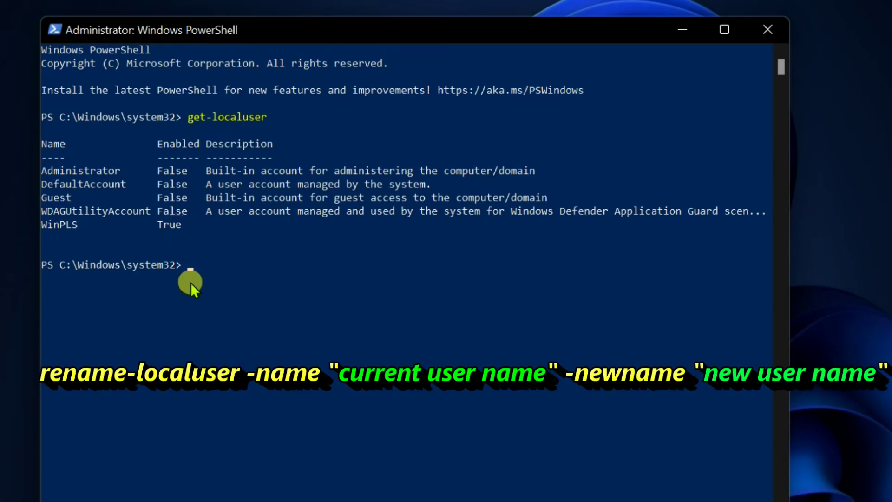
Step: Run rename-localuser -name "WinPLS" -newname "WinPlus" to rename the account
text(rename-localuser )
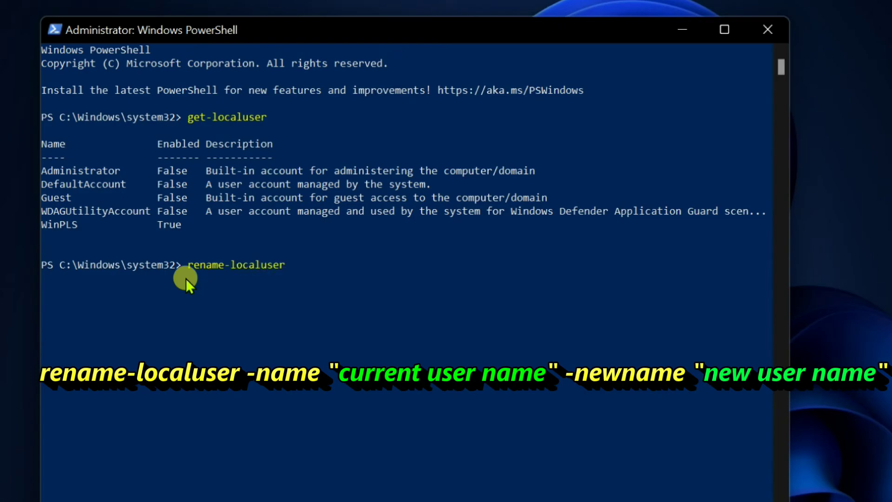
text(-name "WinPLS)
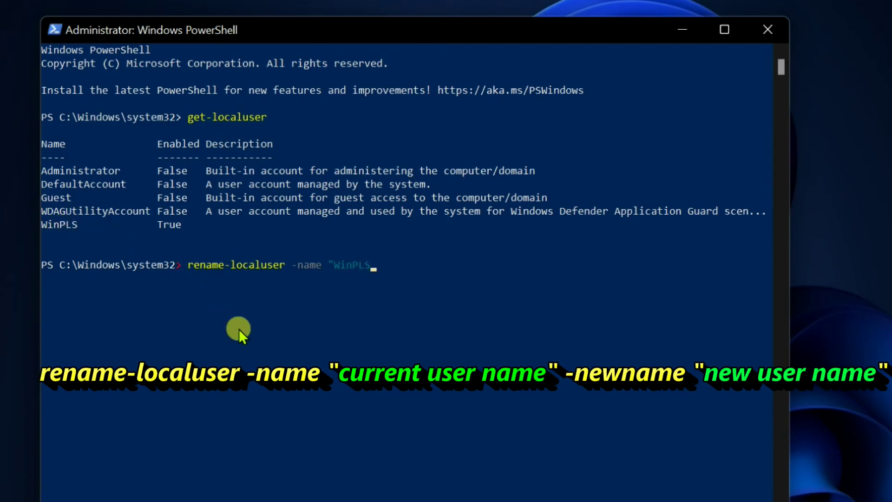
text(" -newname "WinPlus")
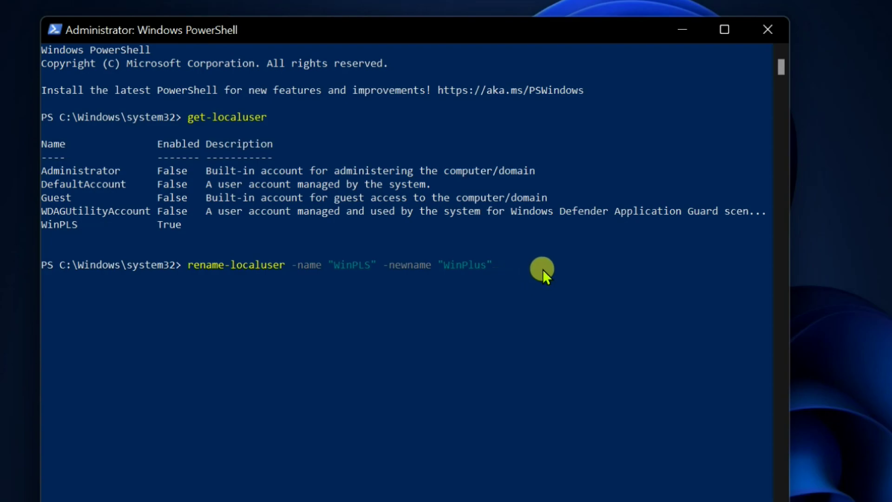
key(Return)
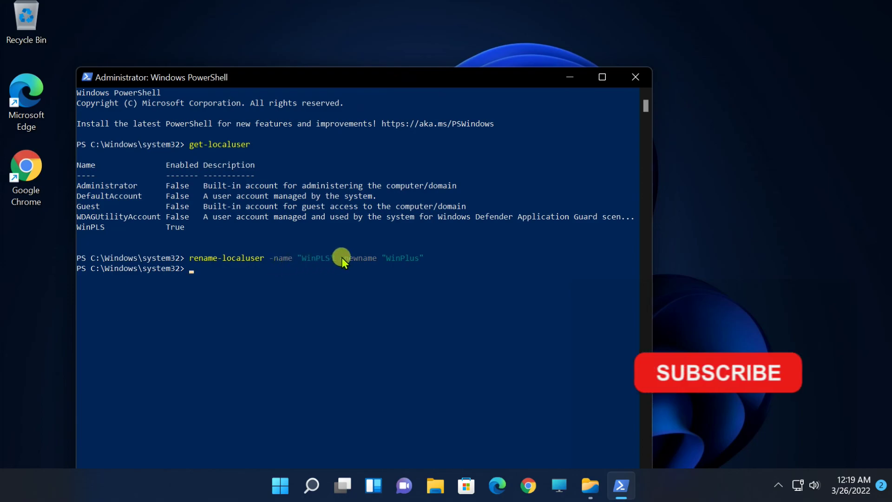
Step: Close PowerShell and restart Windows from Start so the WinPlus rename applies
click(635, 75)
click(296, 486)
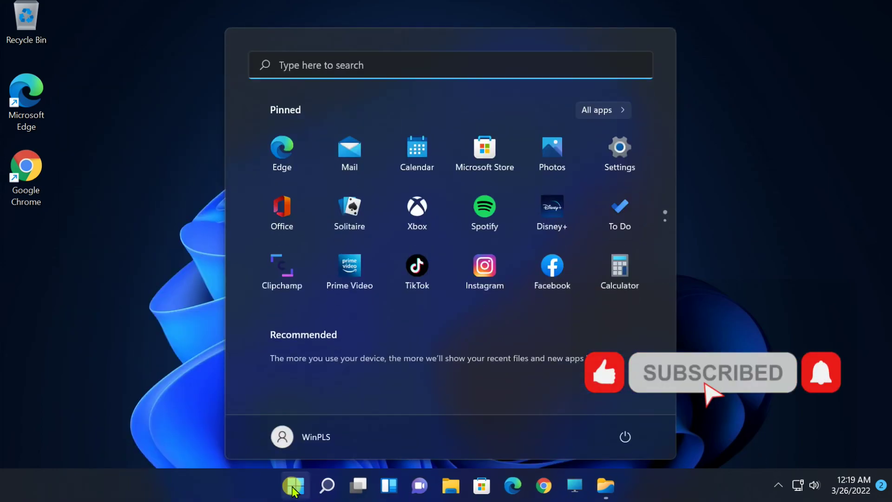
click(622, 436)
click(625, 407)
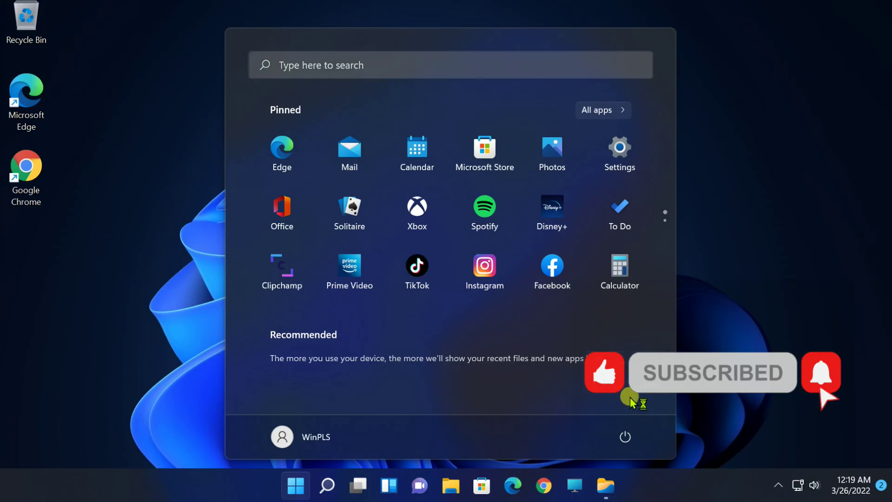